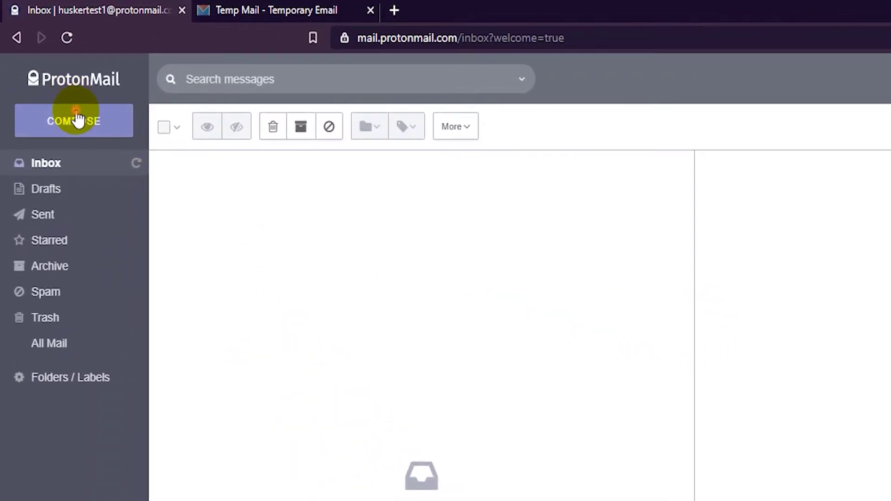
Step: Compose an email to the suggested temp address, subject 'Testing', body 'This is just a test.'
{"action": "left_click", "coordinate": [78, 120]}
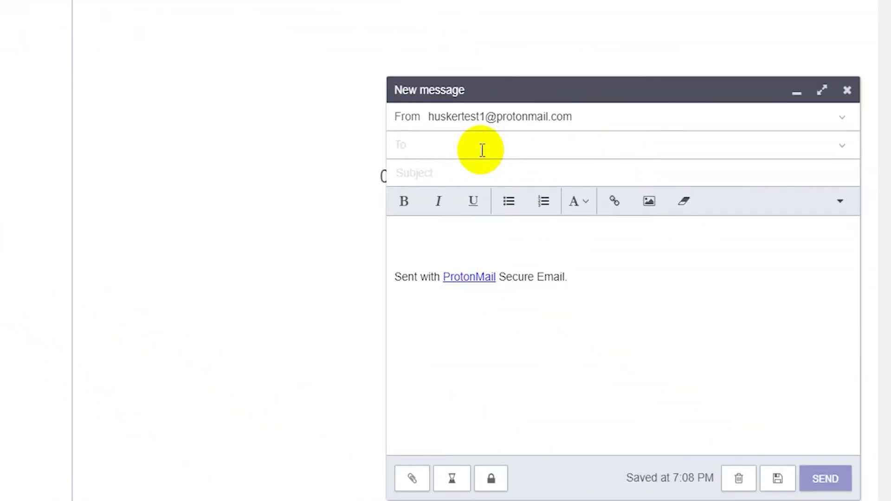
{"action": "left_click", "coordinate": [482, 150]}
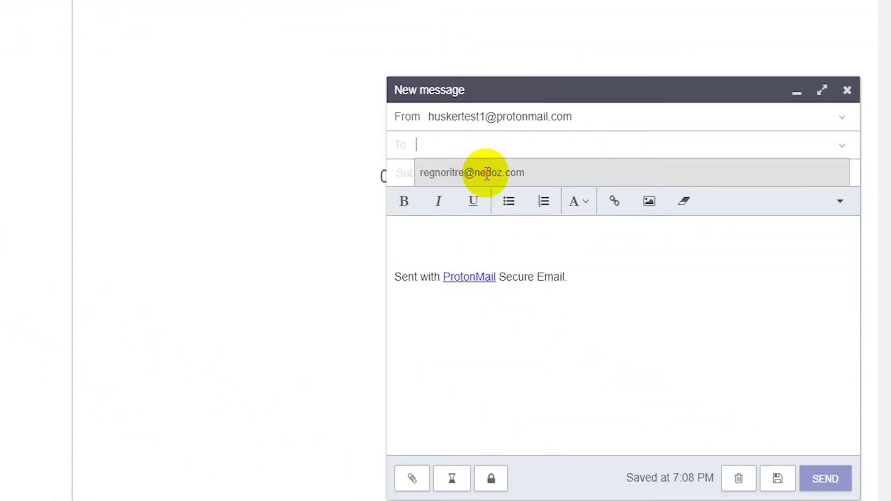
{"action": "left_click", "coordinate": [487, 172]}
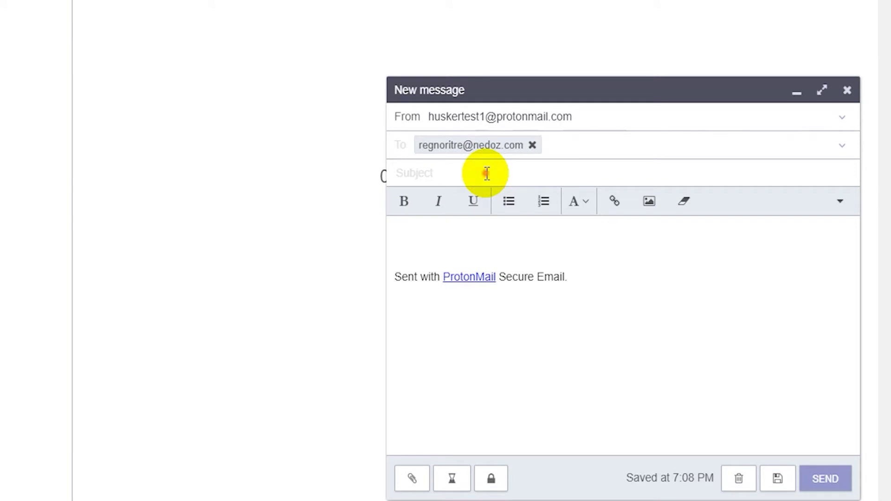
{"action": "left_click", "coordinate": [487, 173]}
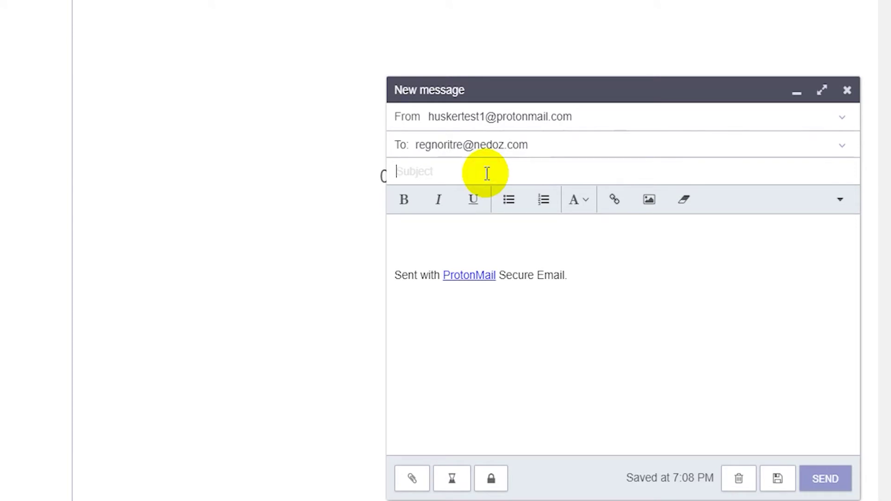
{"action": "type", "text": "Testing"}
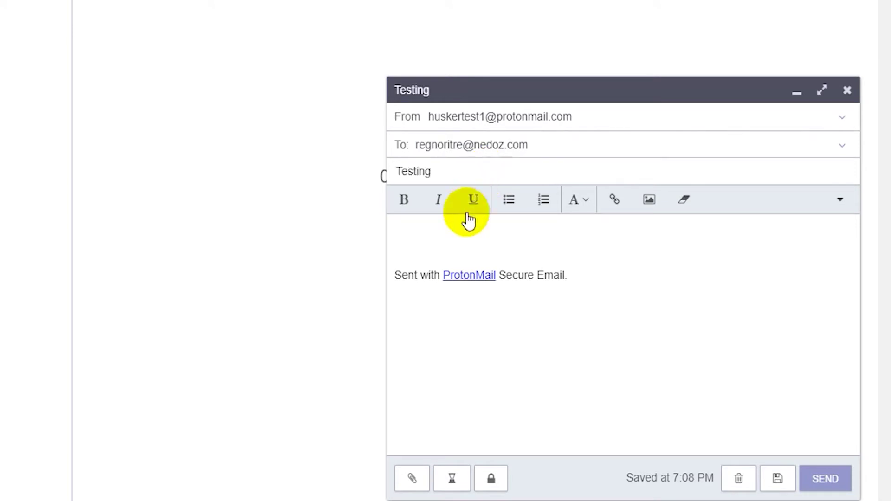
{"action": "left_click", "coordinate": [465, 238]}
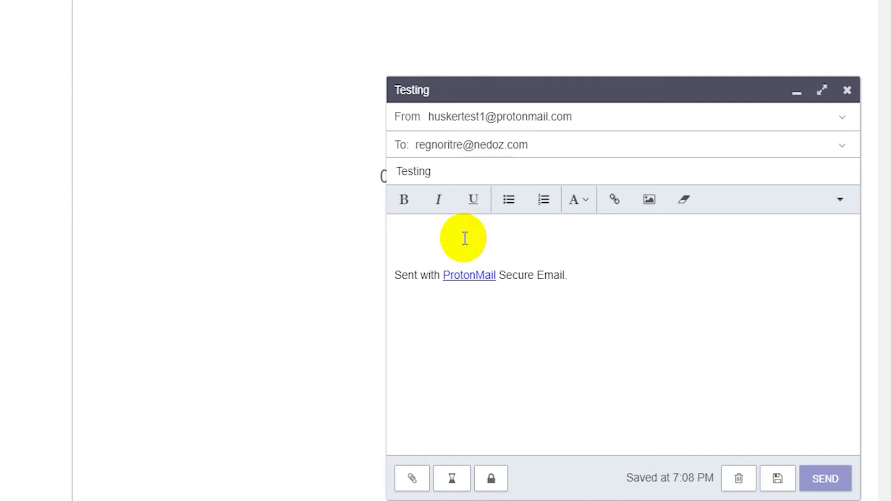
{"action": "type", "text": "This is just "}
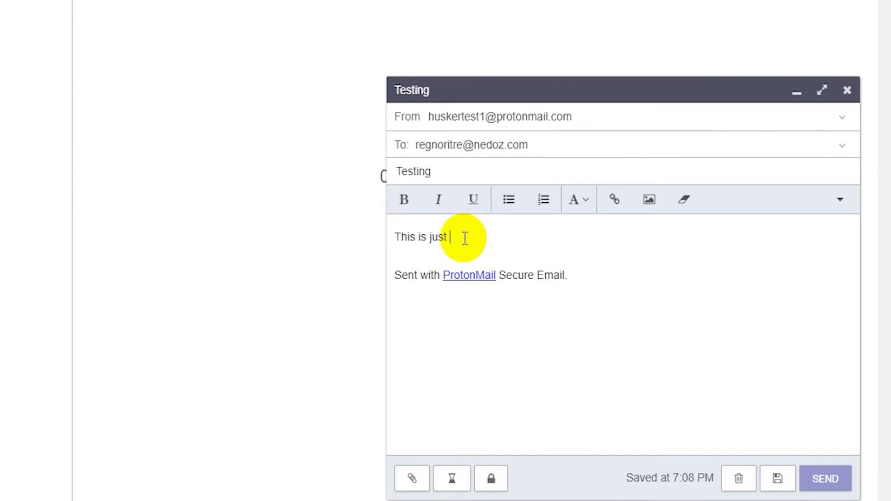
{"action": "type", "text": "a test."}
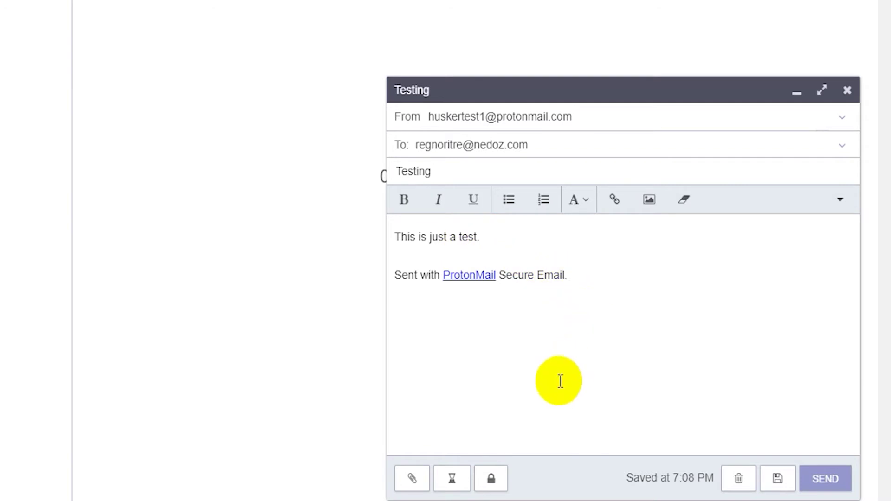
Step: Lock the email with a confirmed password and hint 'test', then send it
{"action": "left_click", "coordinate": [492, 479]}
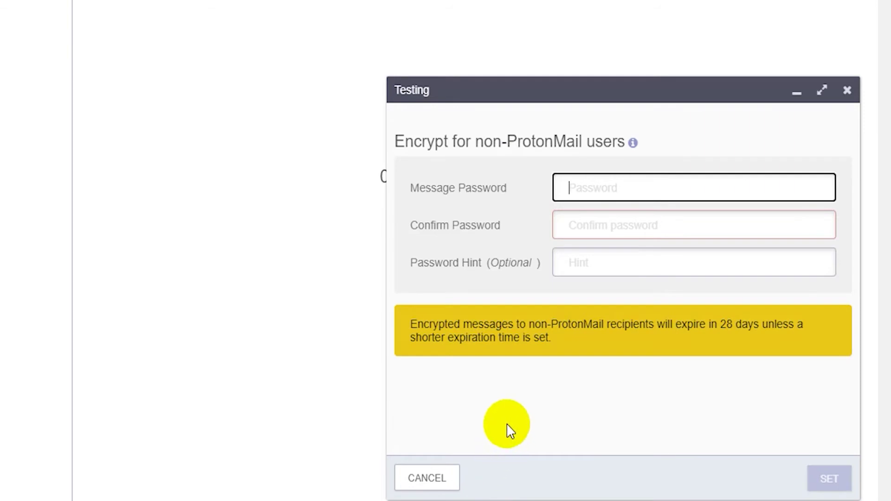
{"action": "type", "text": "•••••••"}
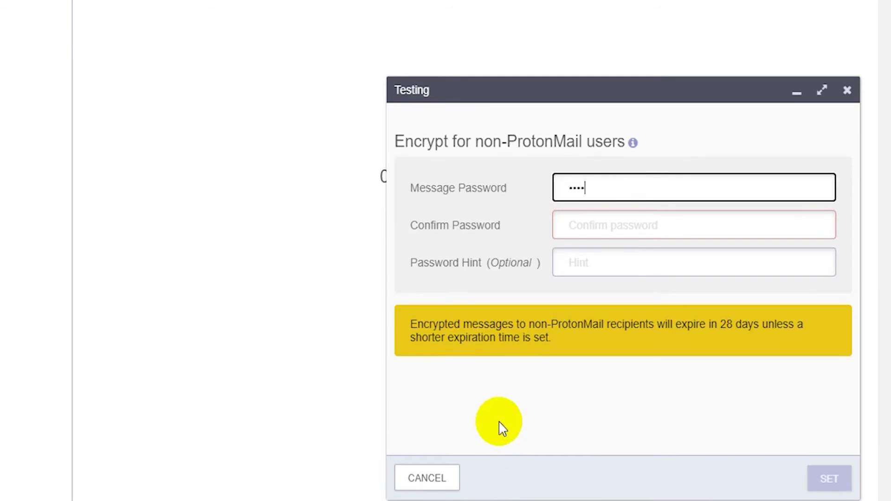
{"action": "key", "text": "Tab"}
{"action": "type", "text": "•••••••"}
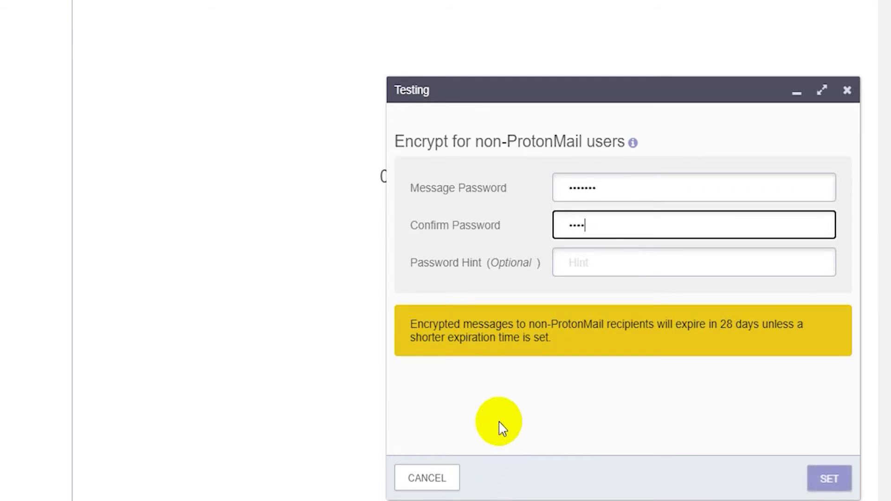
{"action": "key", "text": "Tab"}
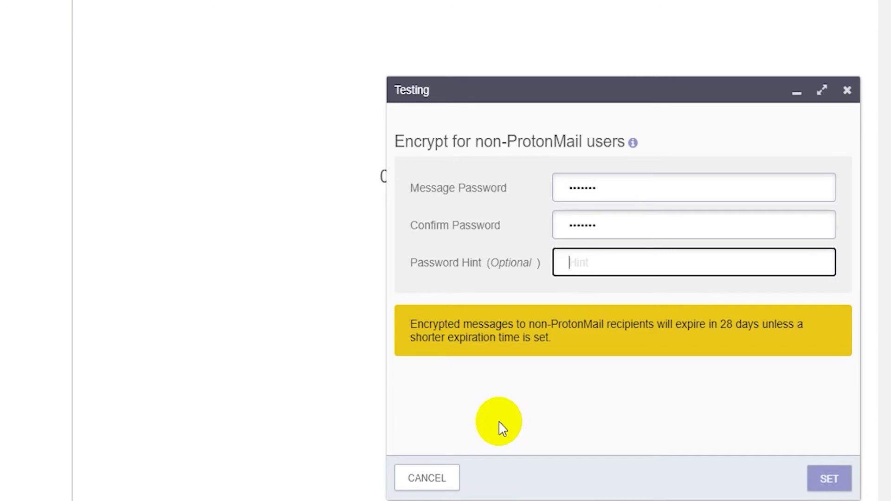
{"action": "type", "text": "test"}
{"action": "left_click", "coordinate": [829, 479]}
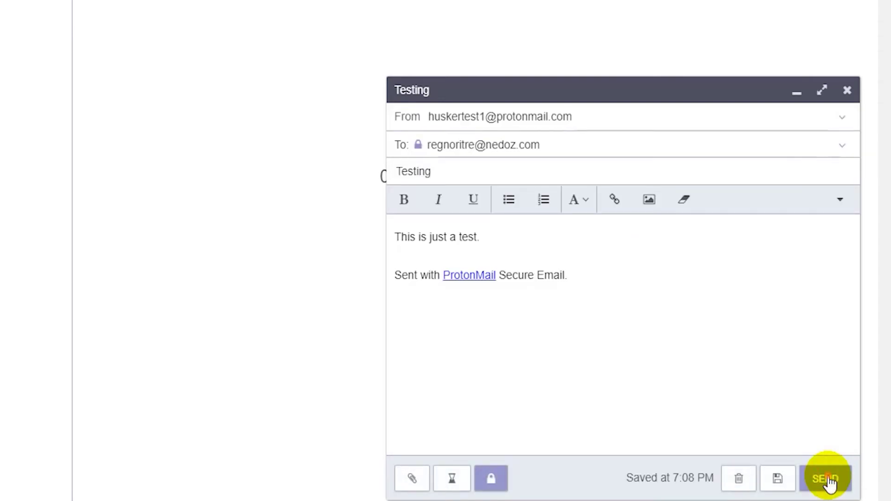
{"action": "left_click", "coordinate": [829, 479]}
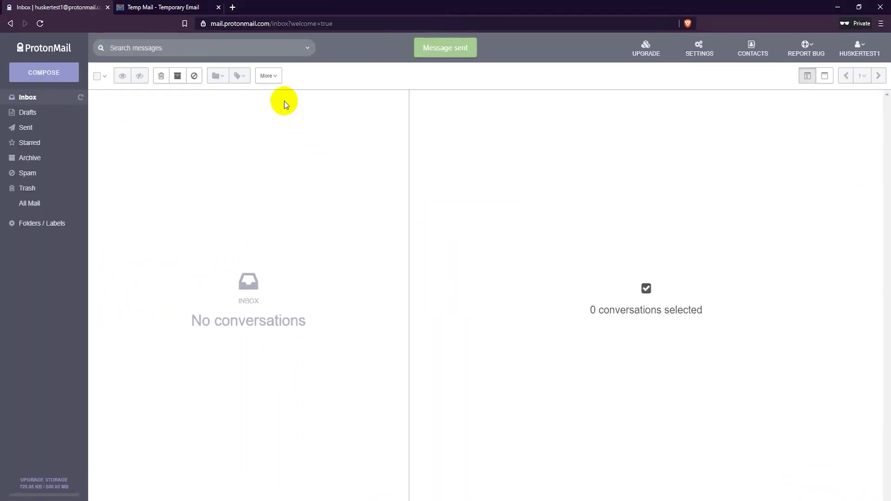
Step: Refresh the Tempail inbox, open the 'Testing' email and follow its secure-message link
{"action": "left_click", "coordinate": [179, 11]}
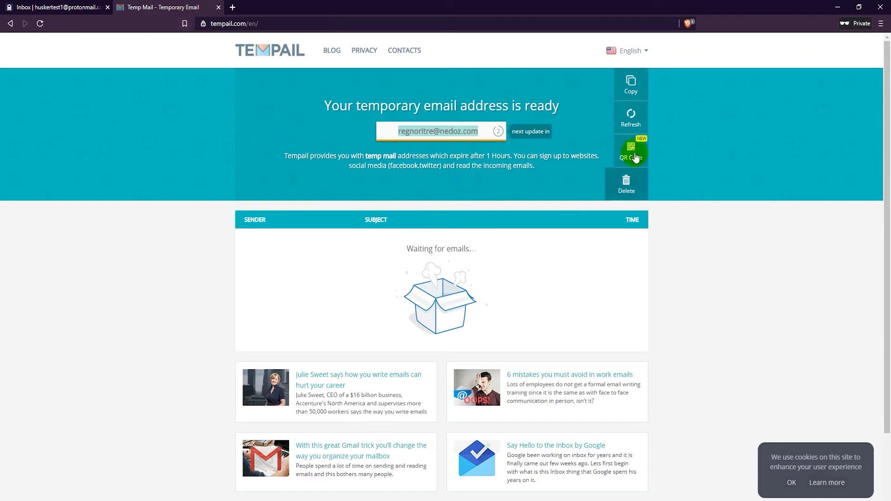
{"action": "left_click", "coordinate": [630, 118]}
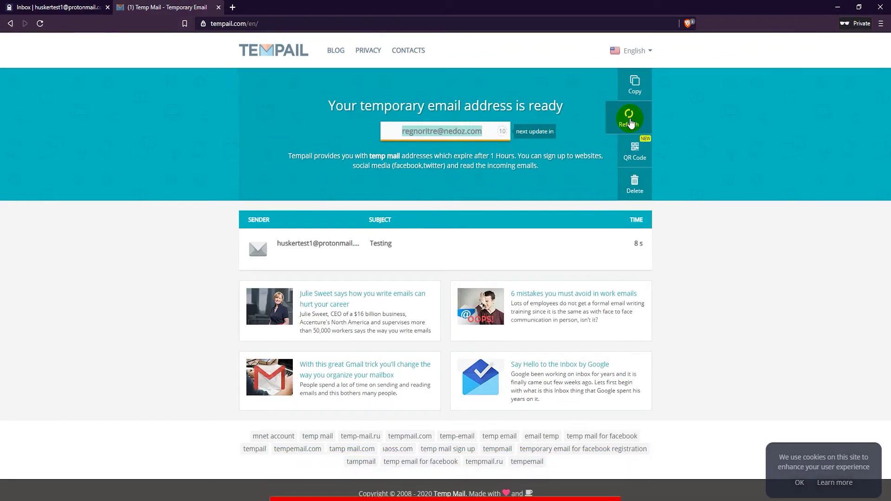
{"action": "left_click", "coordinate": [415, 245]}
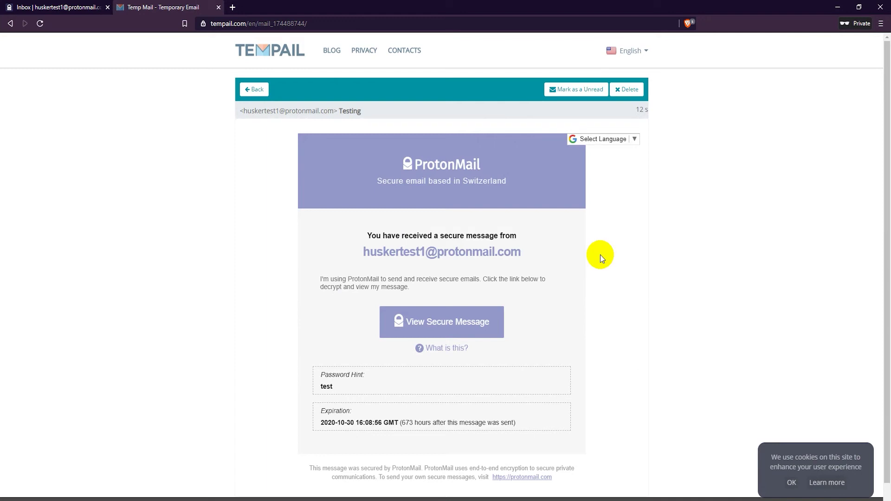
{"action": "left_click", "coordinate": [492, 321]}
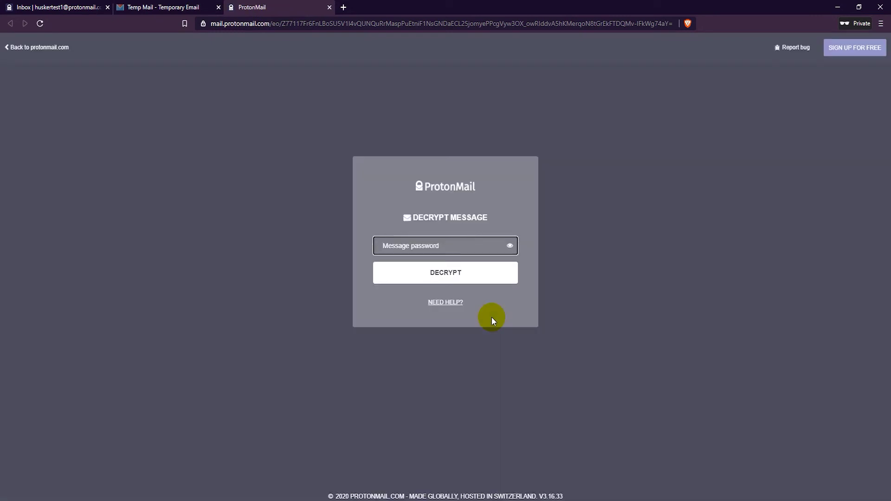
{"action": "type", "text": "•••••••"}
Step: Decrypt the Testing message with its password to reveal 'This is just a test.'
{"action": "left_click", "coordinate": [456, 277]}
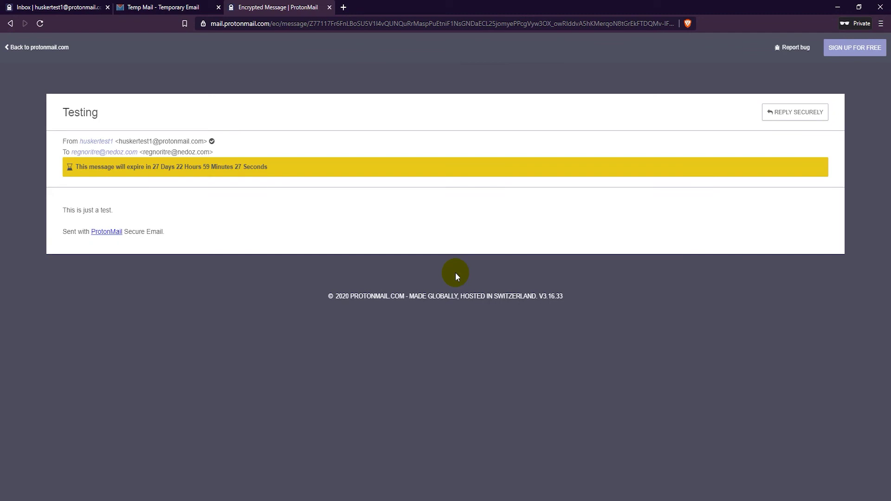